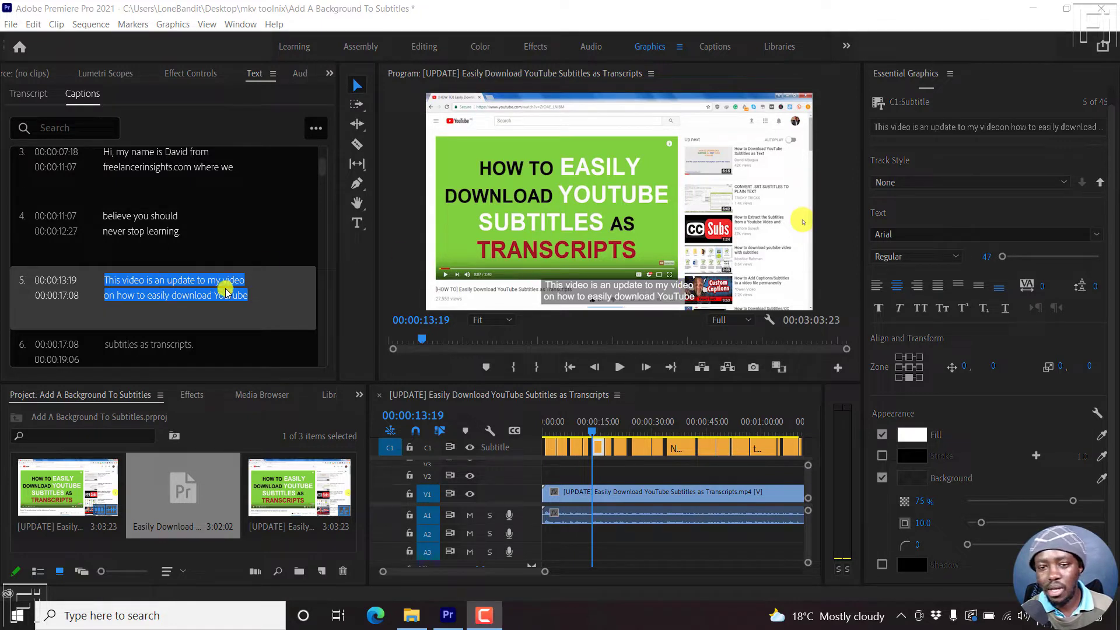
Step: After previewing captions 6 and 5, switch the background Fill Mode to Per-Line in Graphics Properties
click(204, 344)
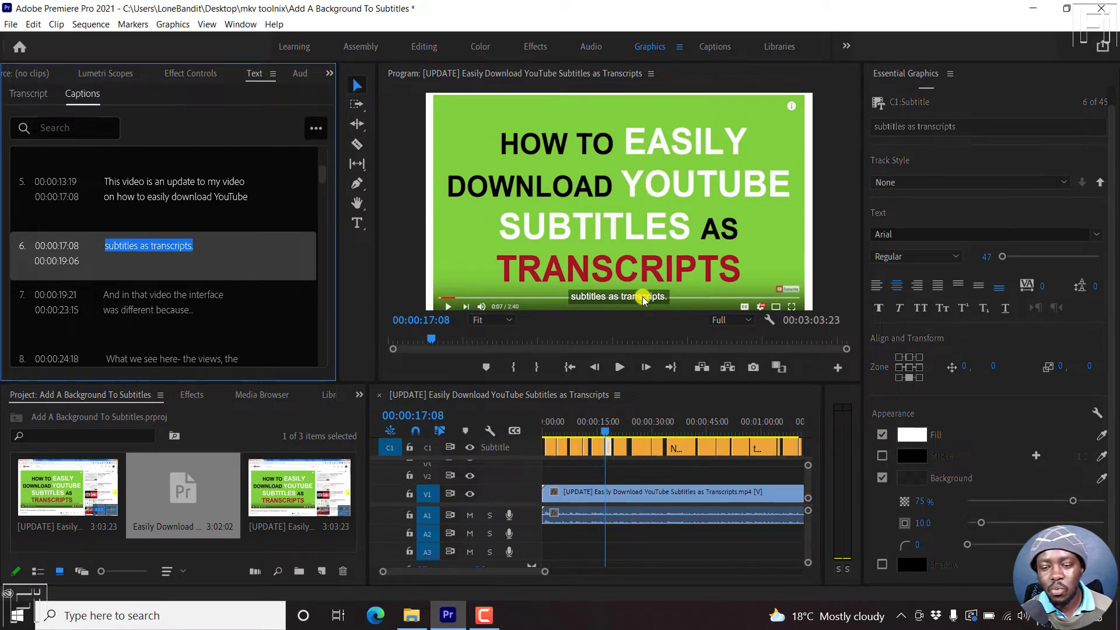
click(205, 192)
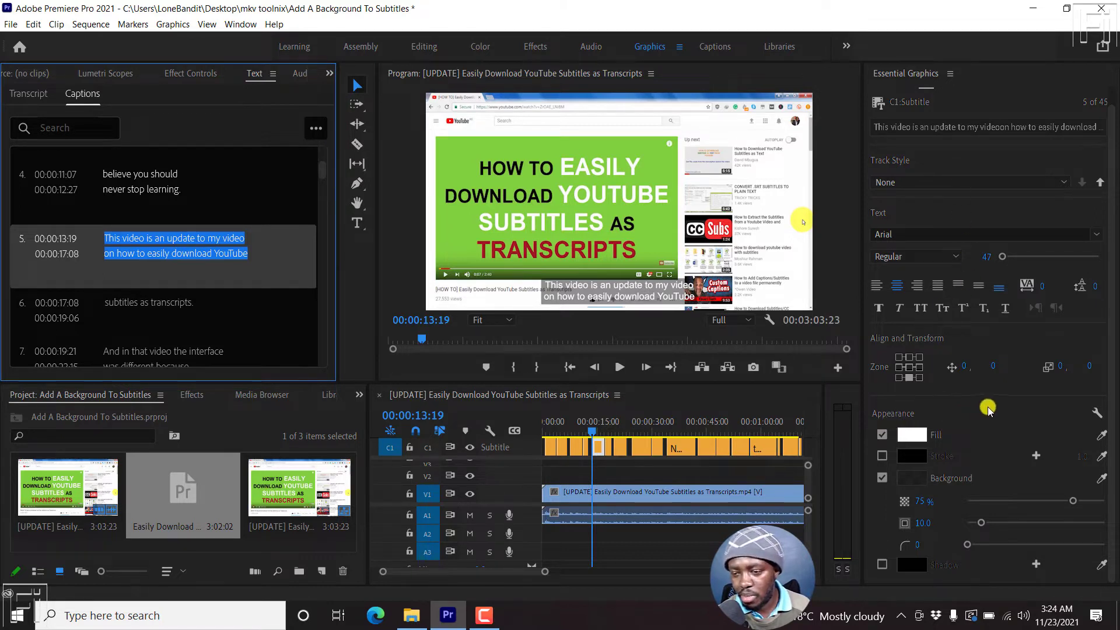
click(1097, 414)
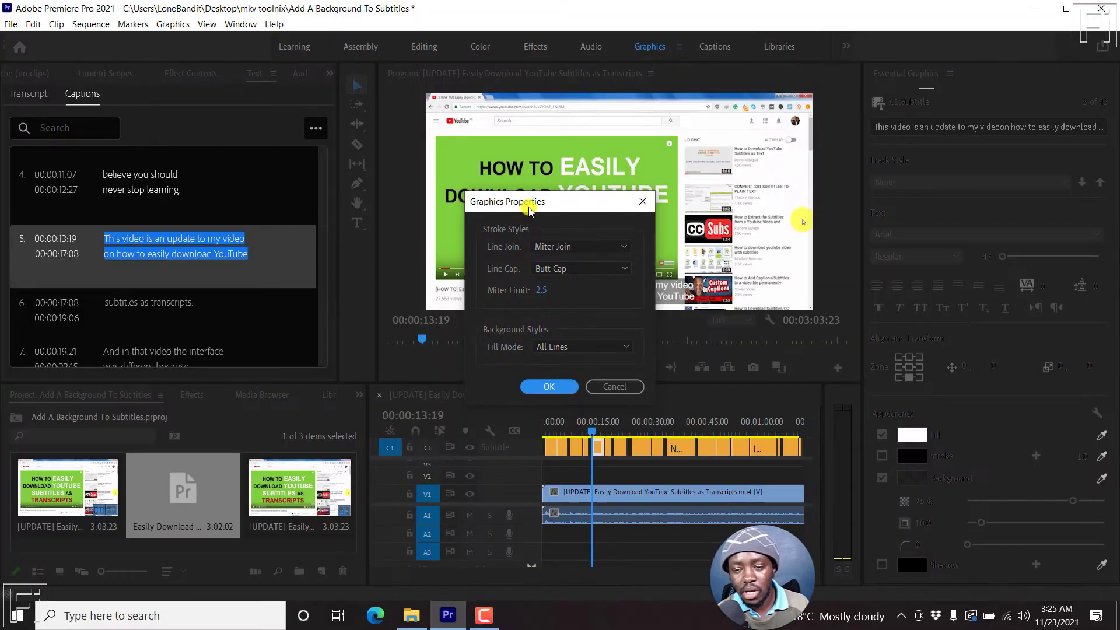
drag(530, 208, 378, 160)
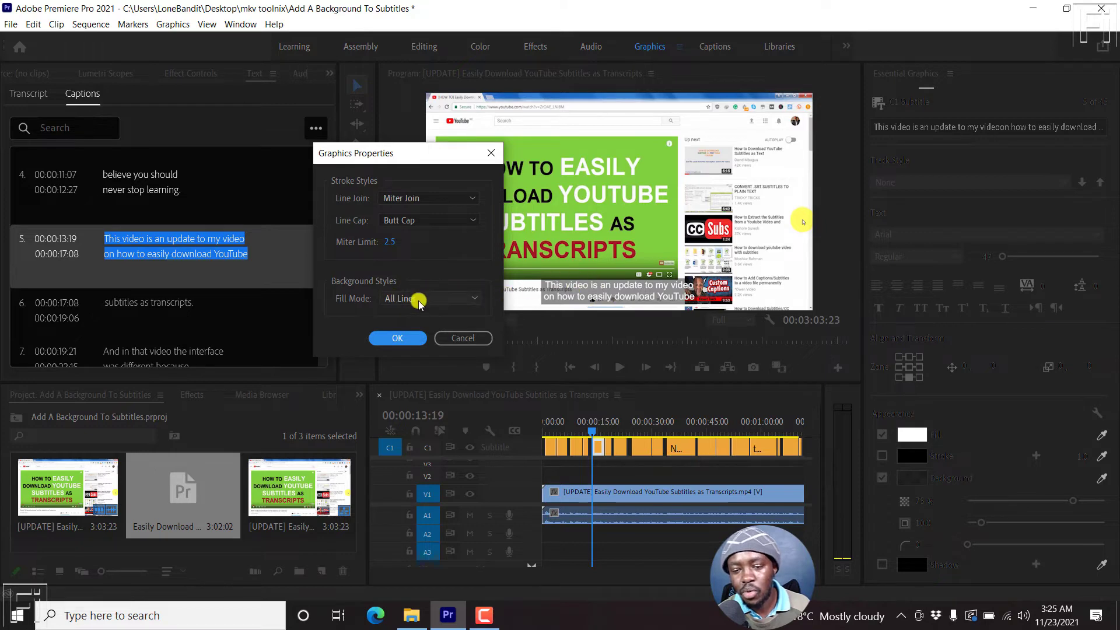
click(475, 300)
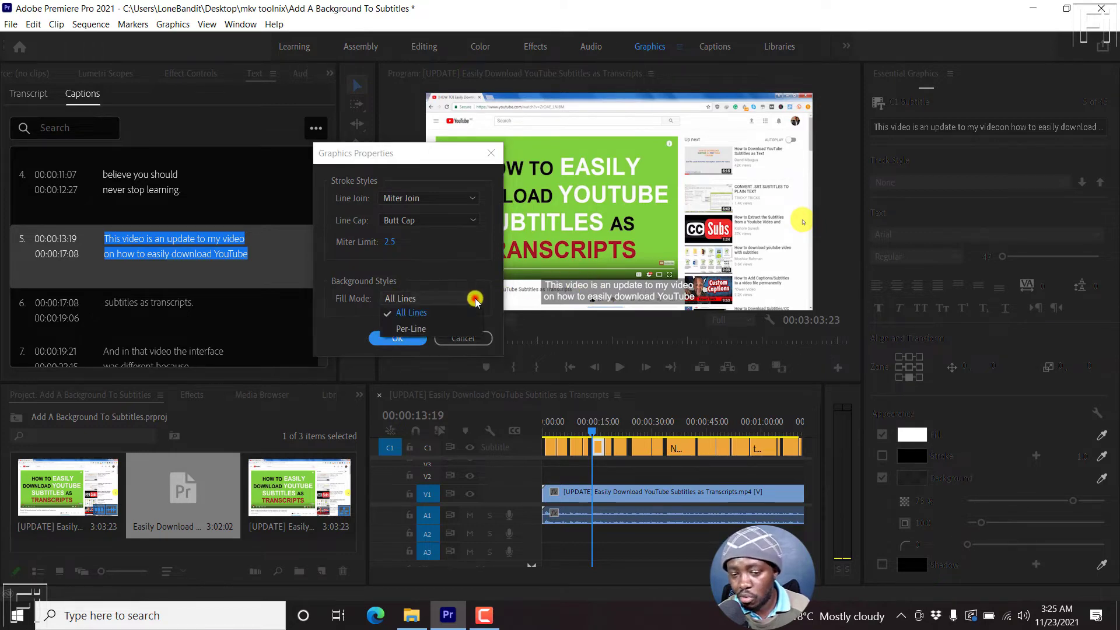
click(409, 329)
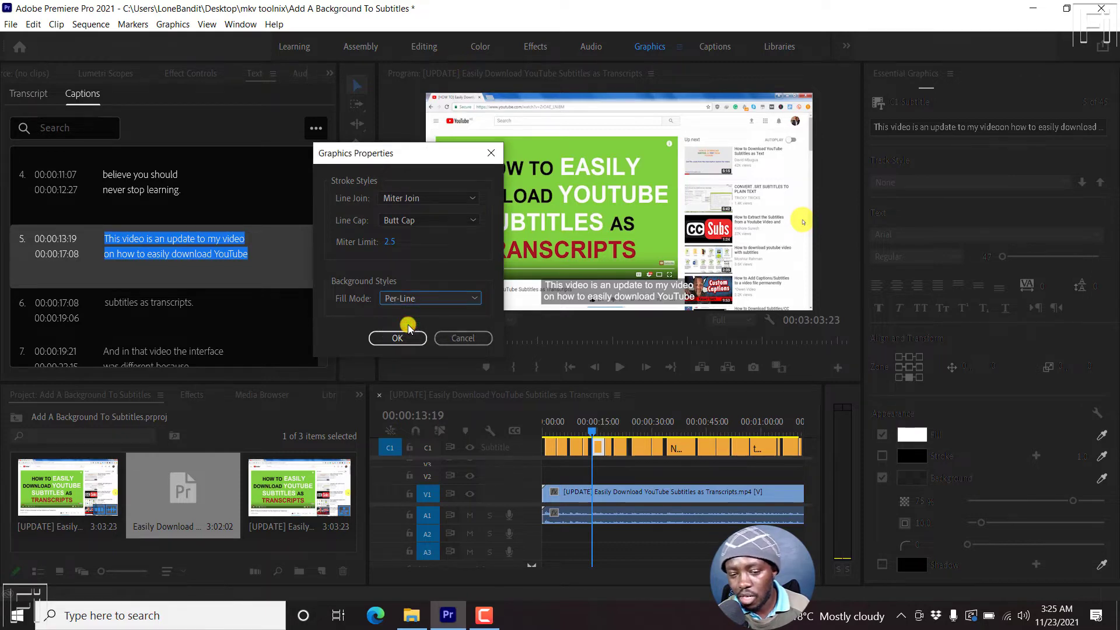
click(391, 339)
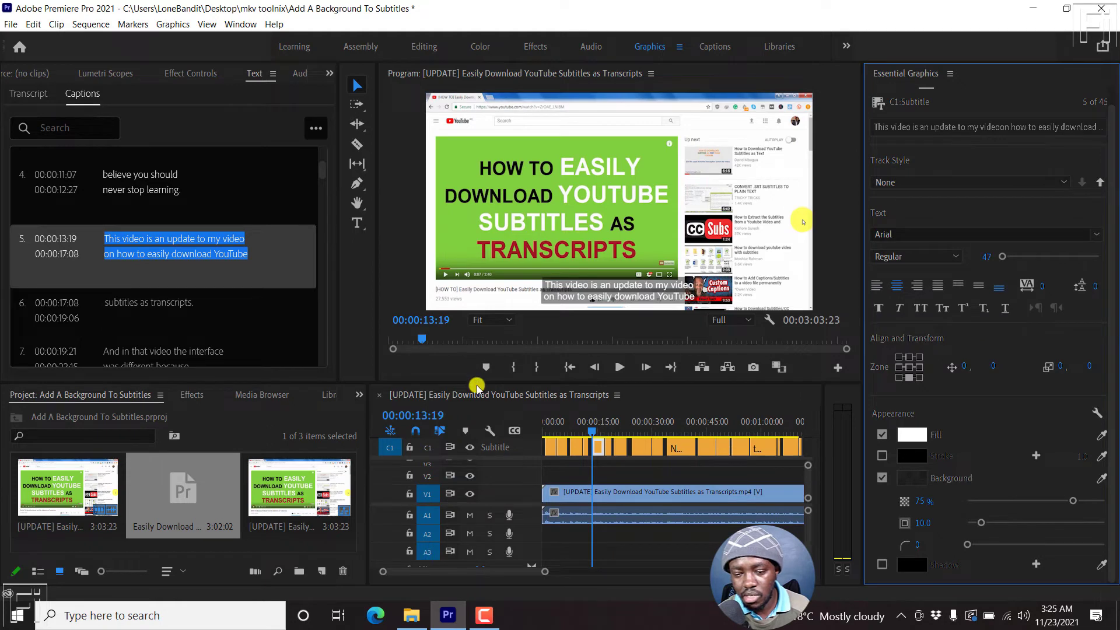
Step: Enlarge the Program Monitor preview, then give the Timeline back a little height
drag(477, 383, 478, 426)
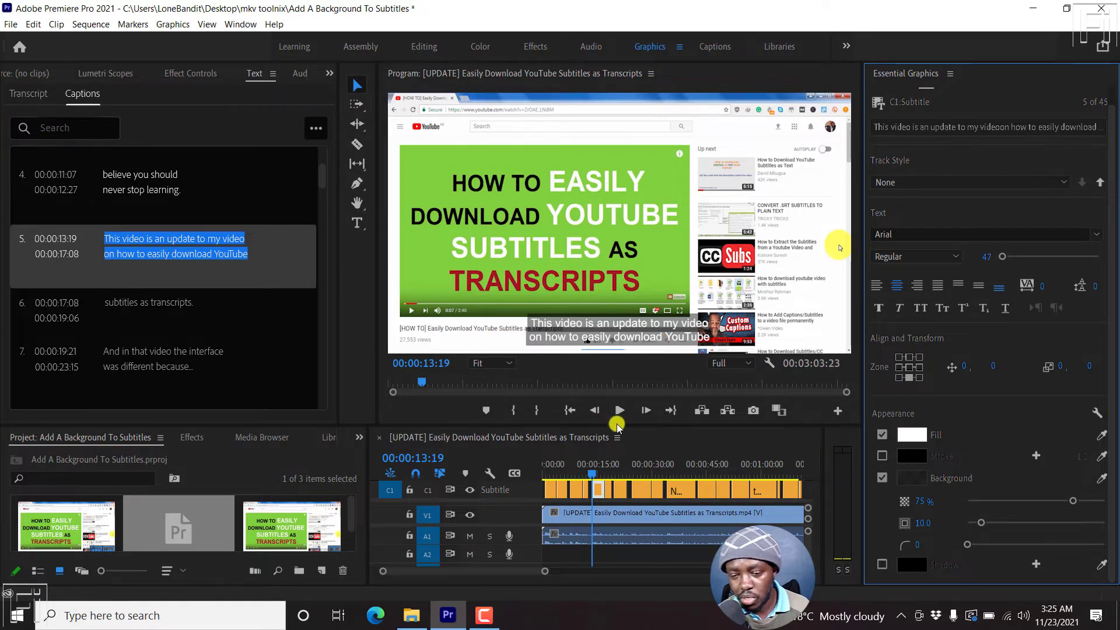
drag(617, 425, 614, 408)
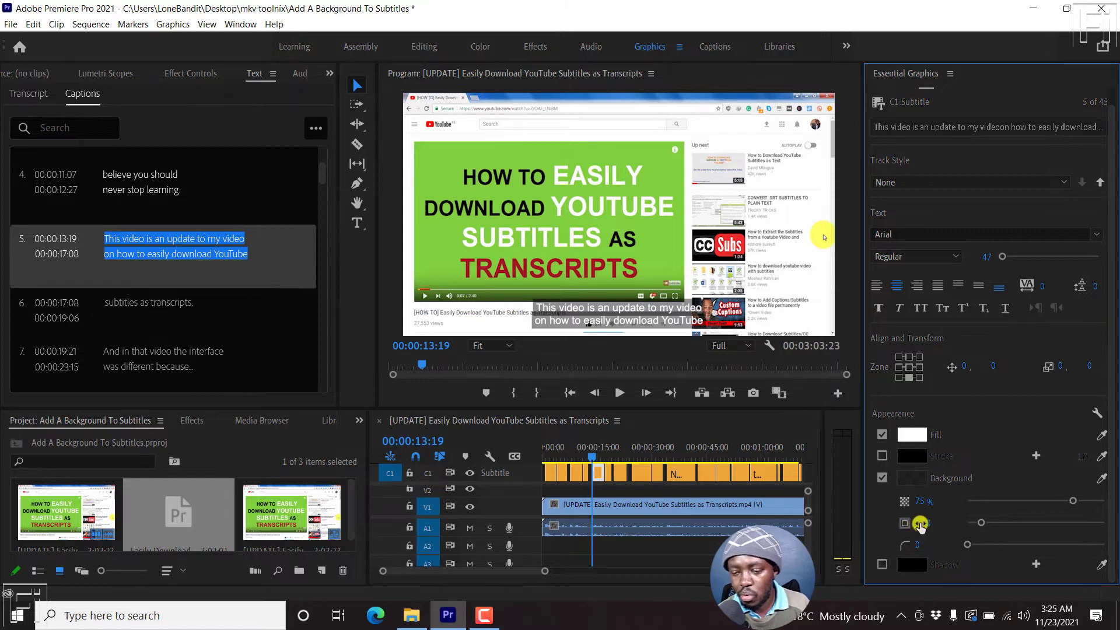
Step: Reduce caption 5's background size from 10.0 through 8.5 and 3.0 to 2.8
drag(984, 525, 972, 526)
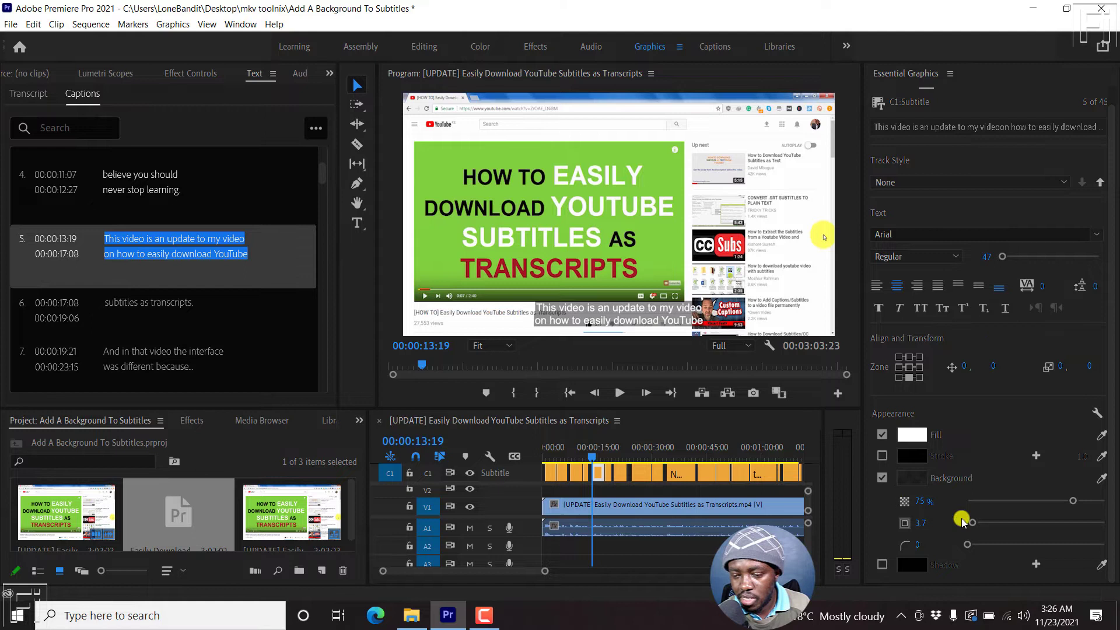
click(920, 523)
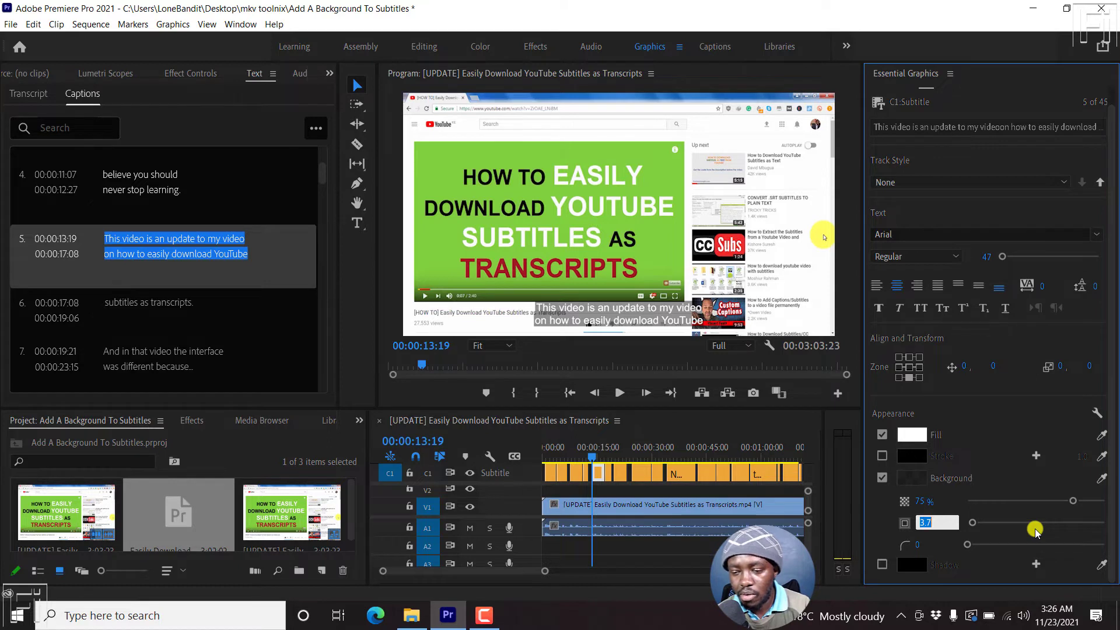
key(Return)
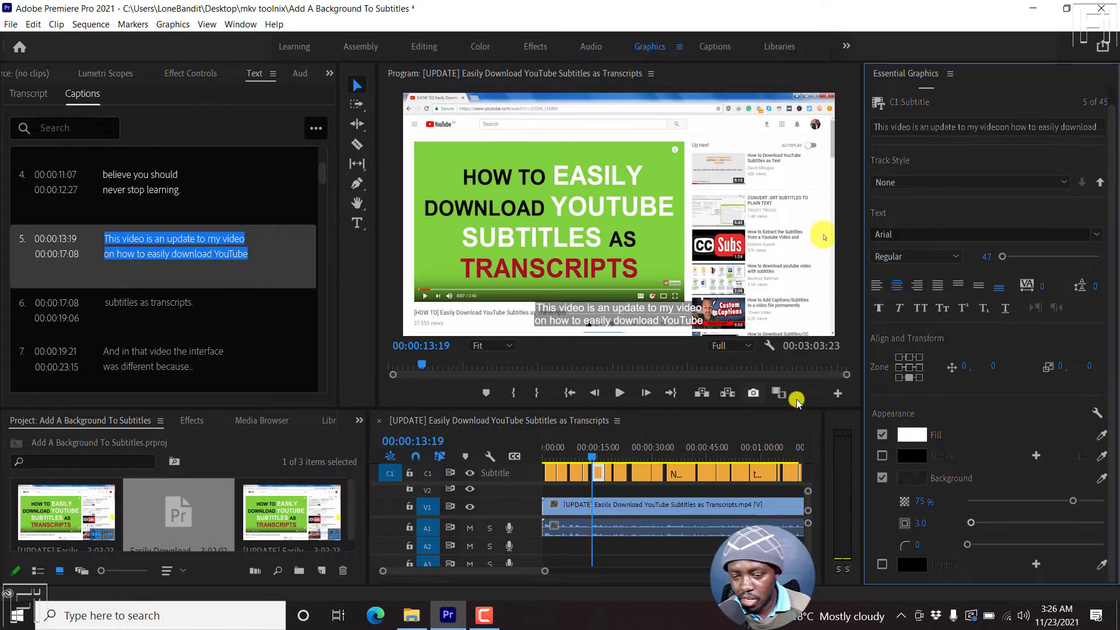
click(925, 523)
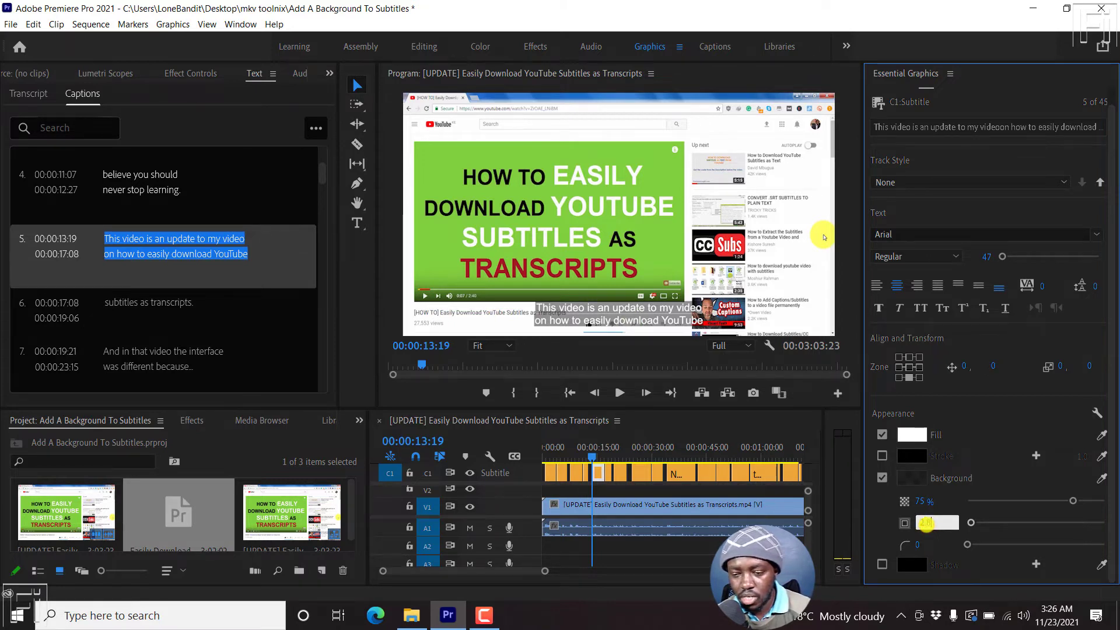
text(2.8)
key(Return)
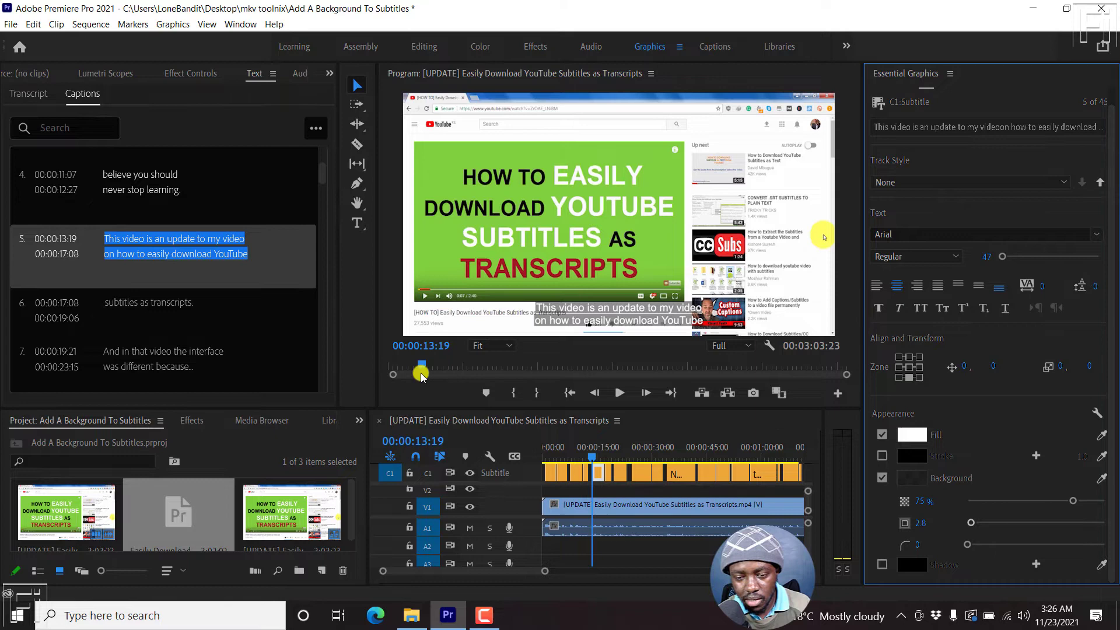
Step: Inspect the maximized preview, set background size to 2.7, then preview caption 6
click(390, 238)
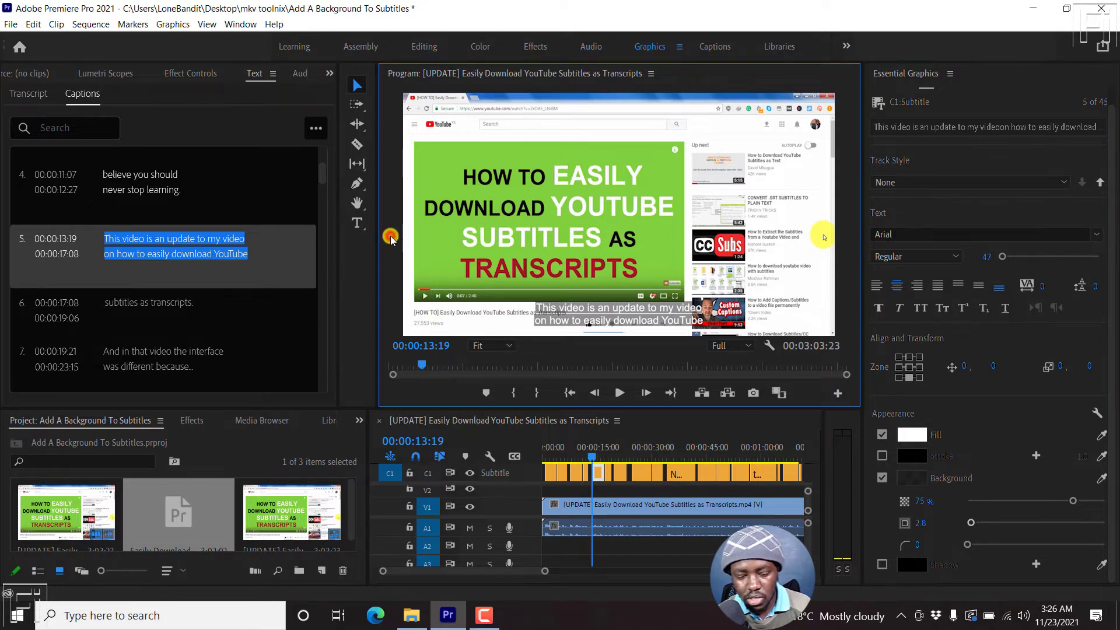
key(grave)
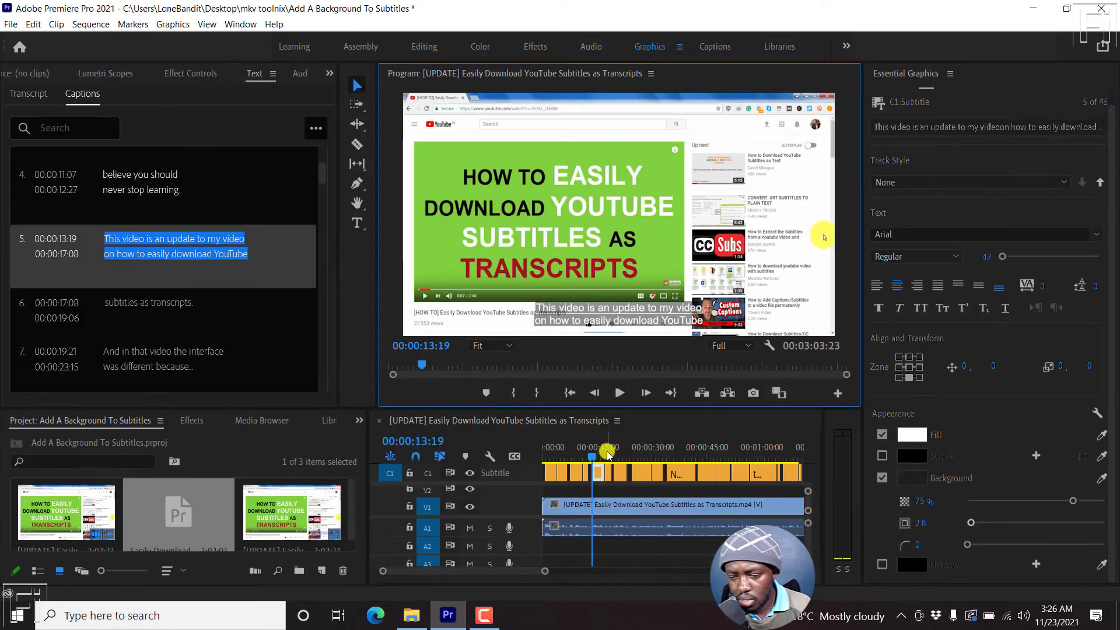
click(920, 527)
click(919, 527)
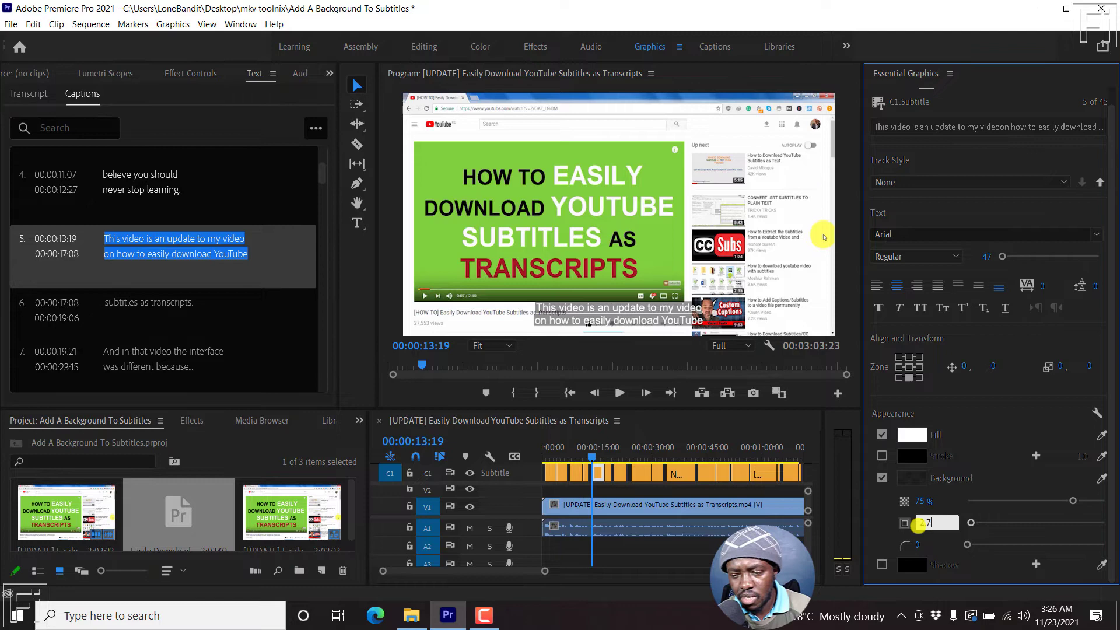
key(Return)
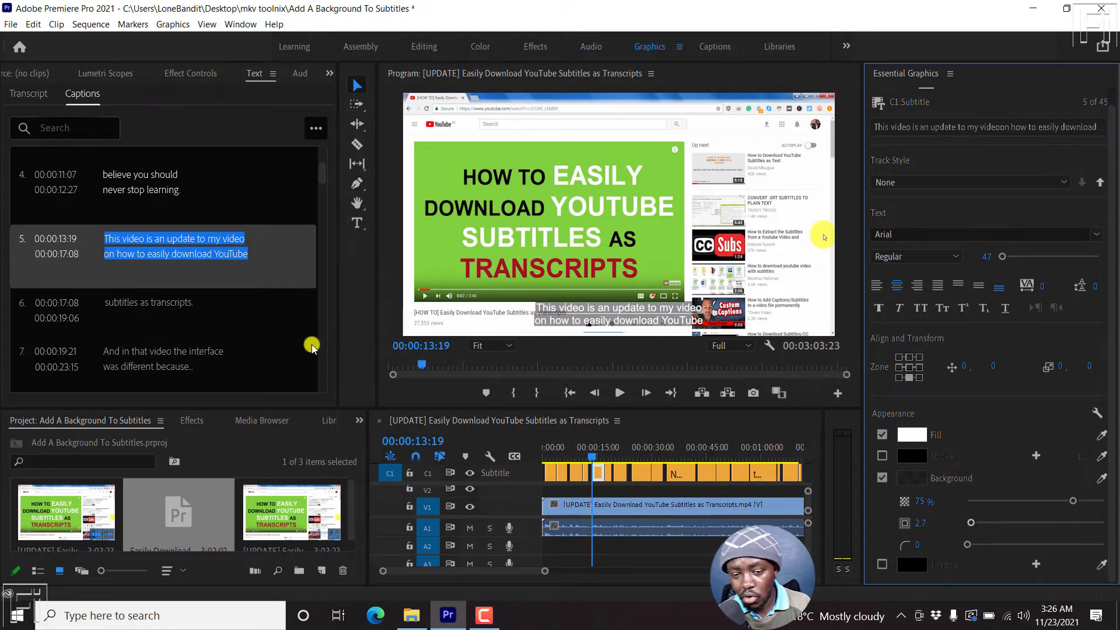
click(198, 308)
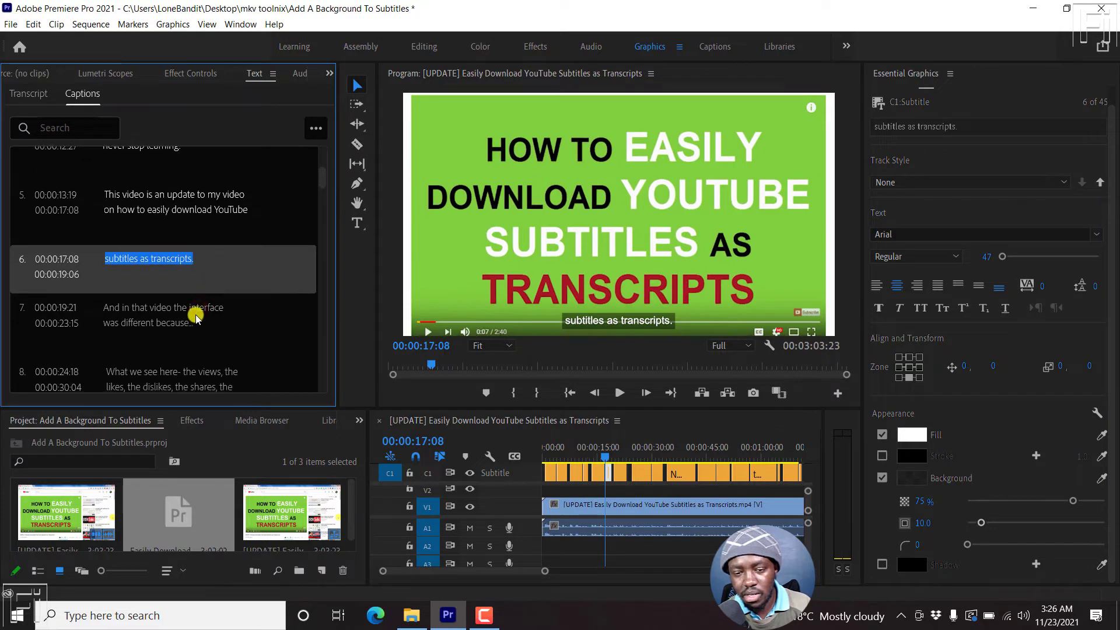
Step: Preview captions 7, 5 and 4 in turn to compare their background boxes, ending on caption 4
click(195, 314)
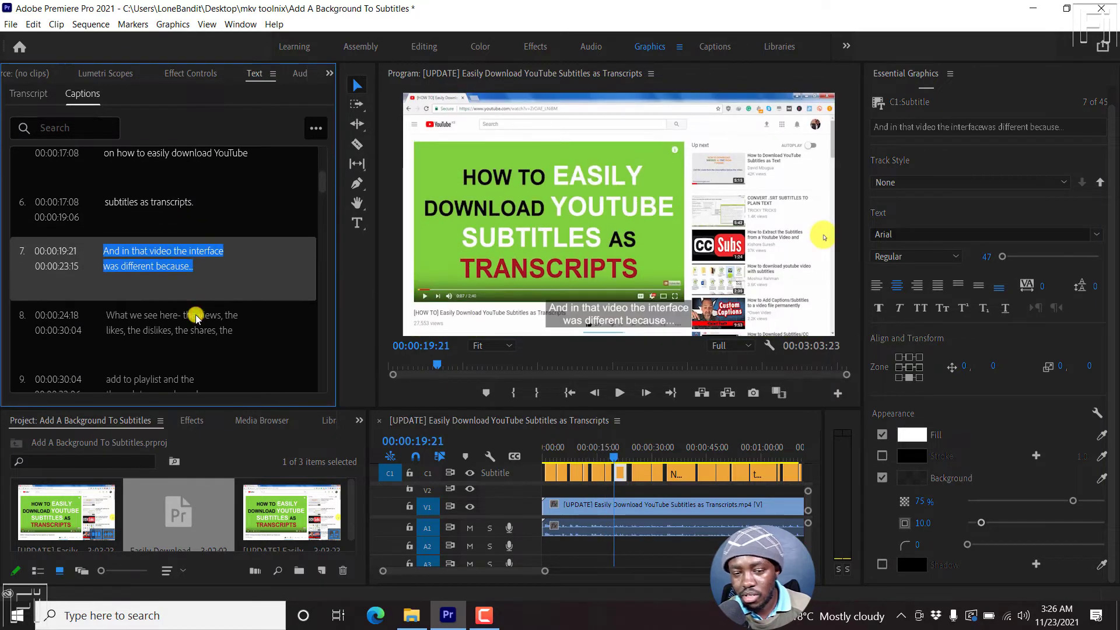
scroll(320, 184, up, 3)
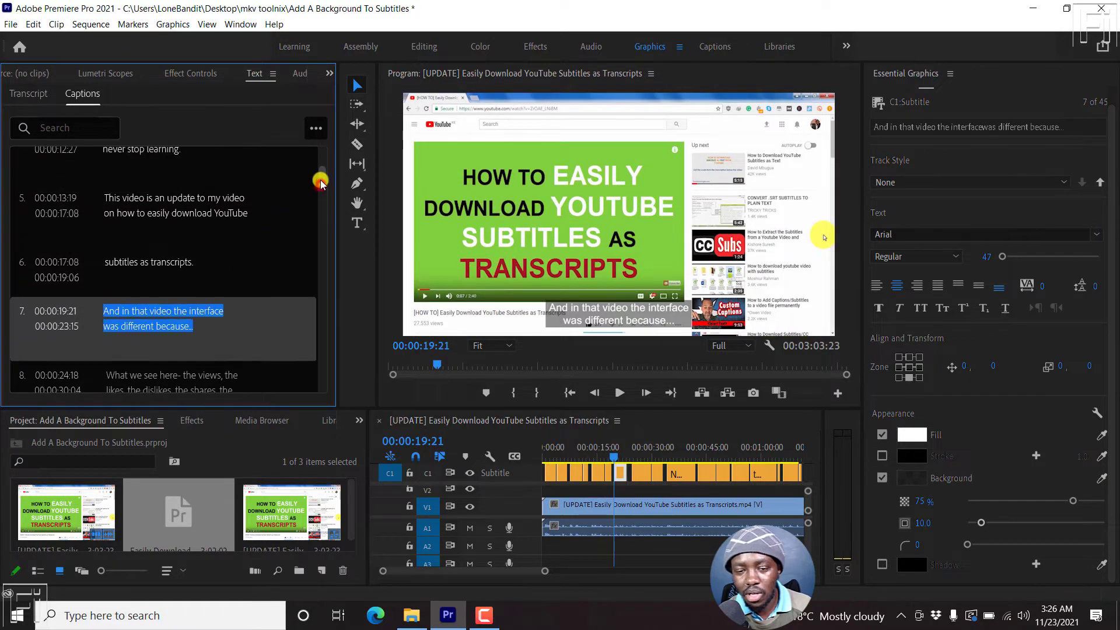
click(230, 250)
scroll(230, 250, up, 1)
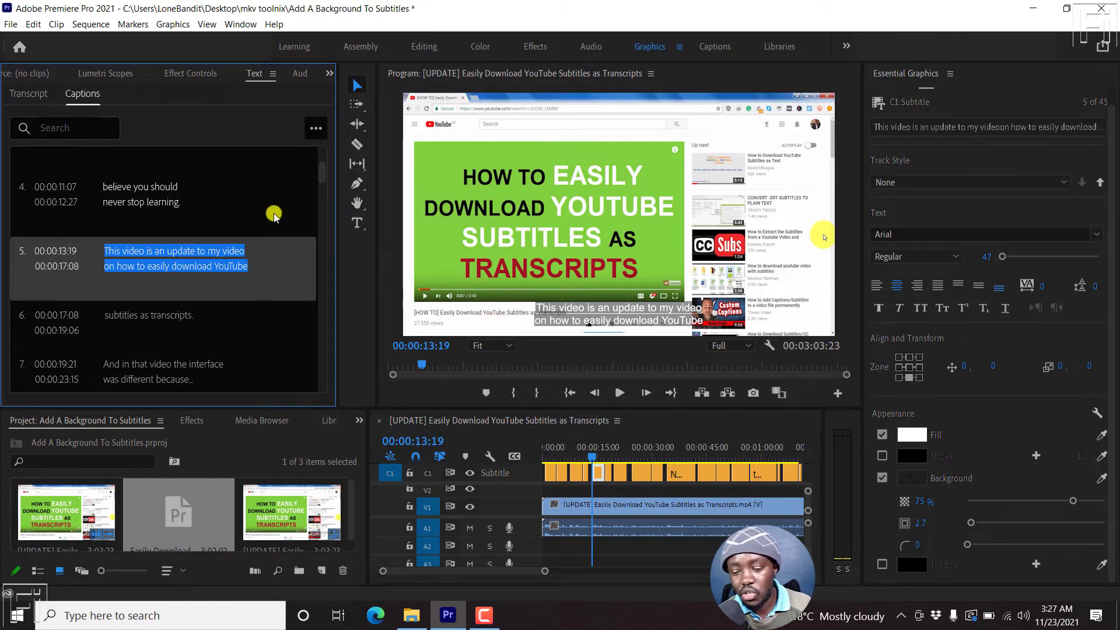
click(208, 193)
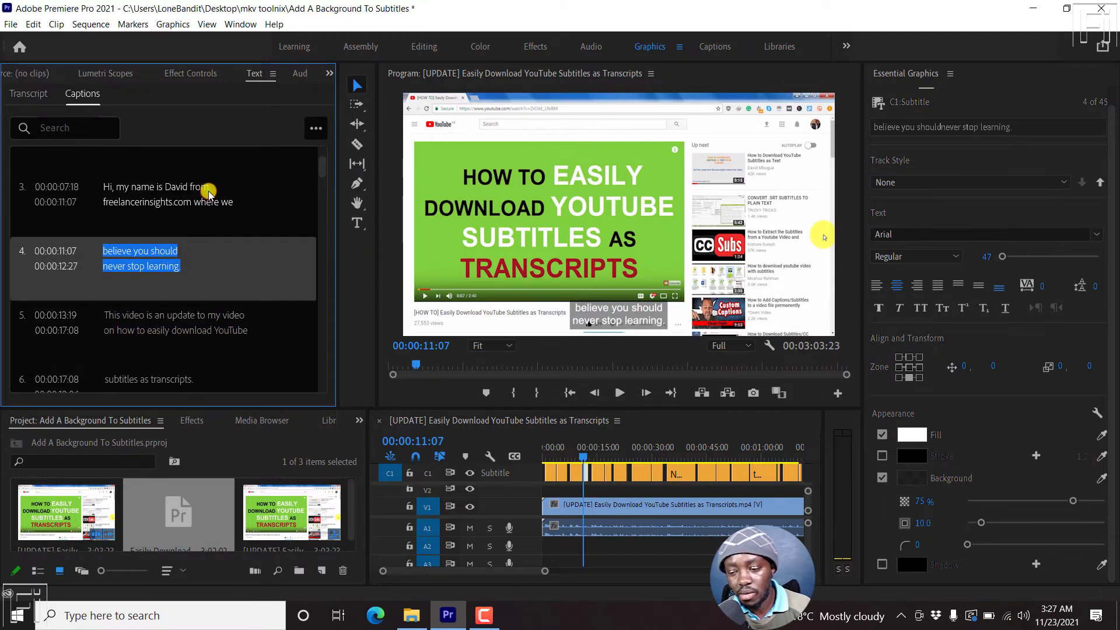
click(270, 321)
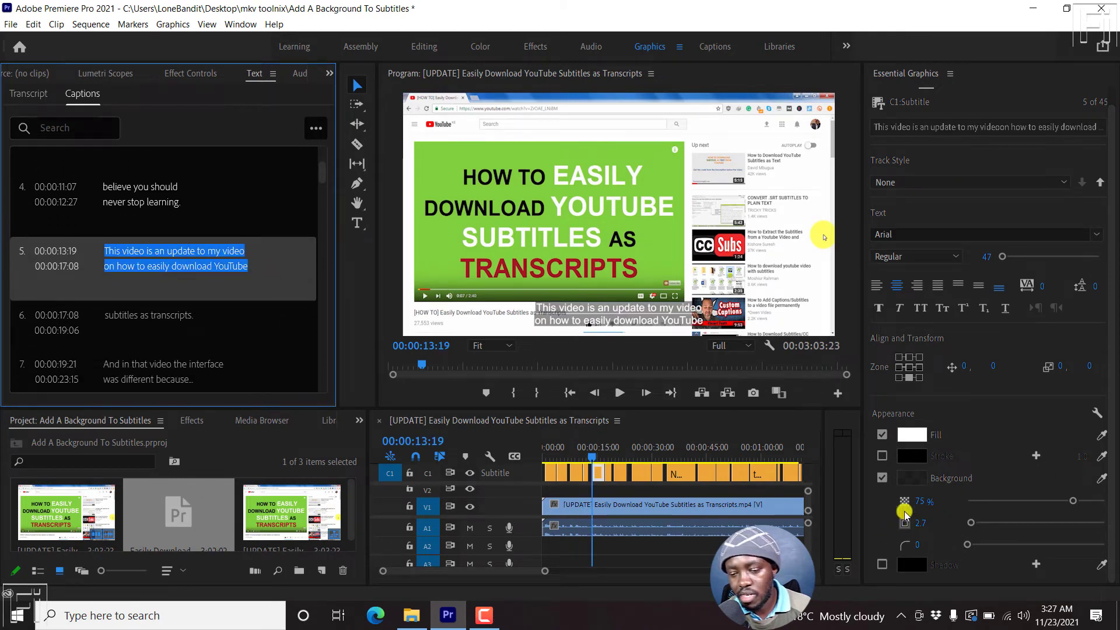
click(197, 192)
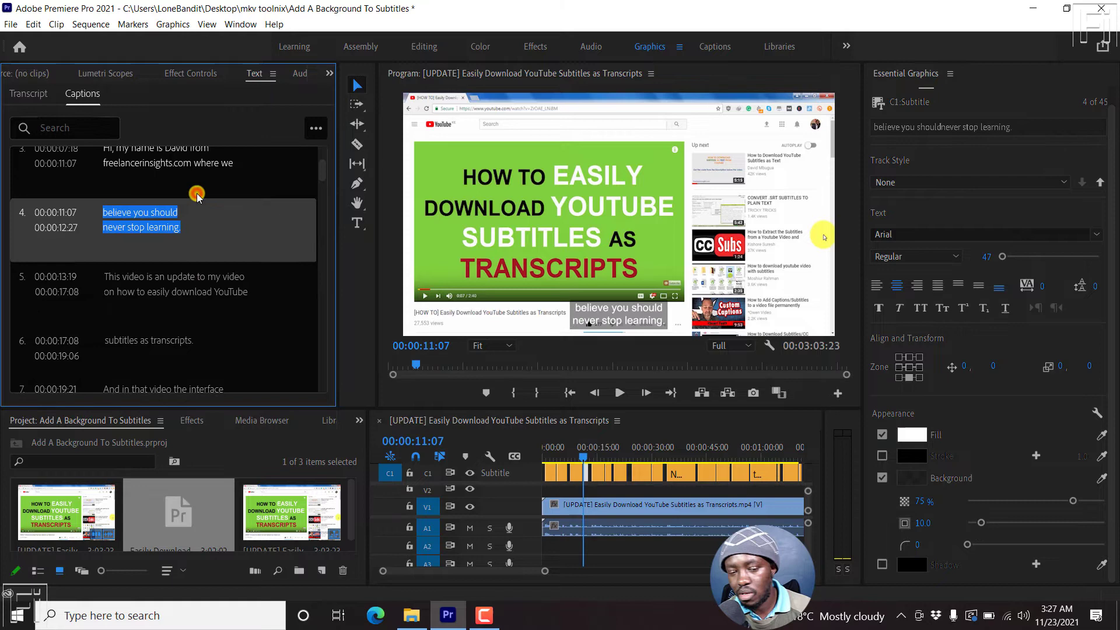
Step: Set caption 4's background Fill Mode to Per-Line in Graphics Properties
click(1098, 413)
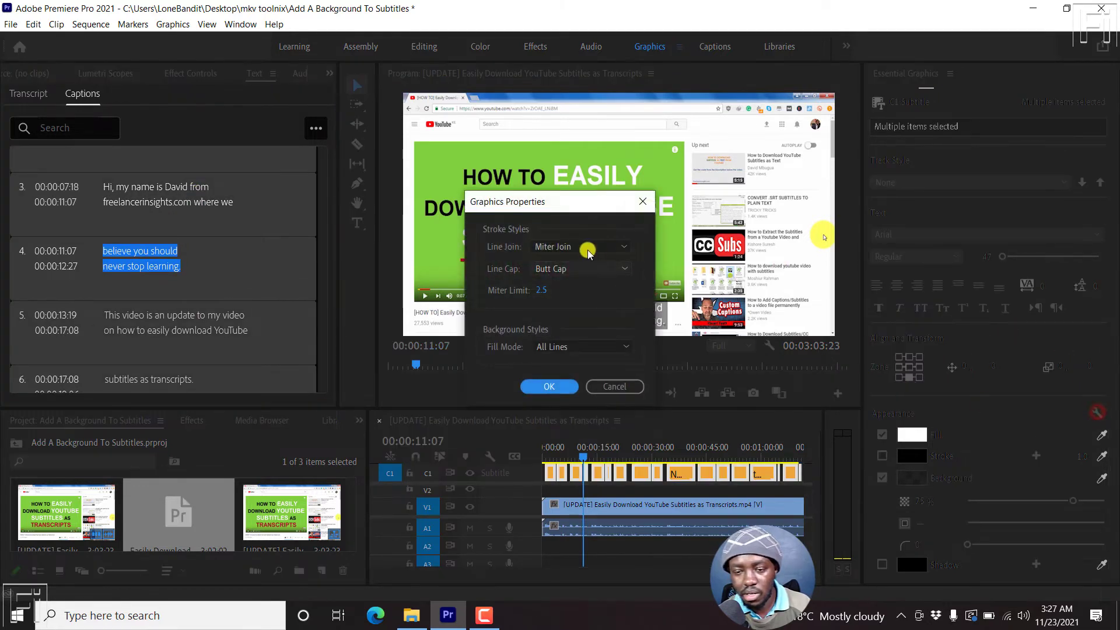
click(615, 347)
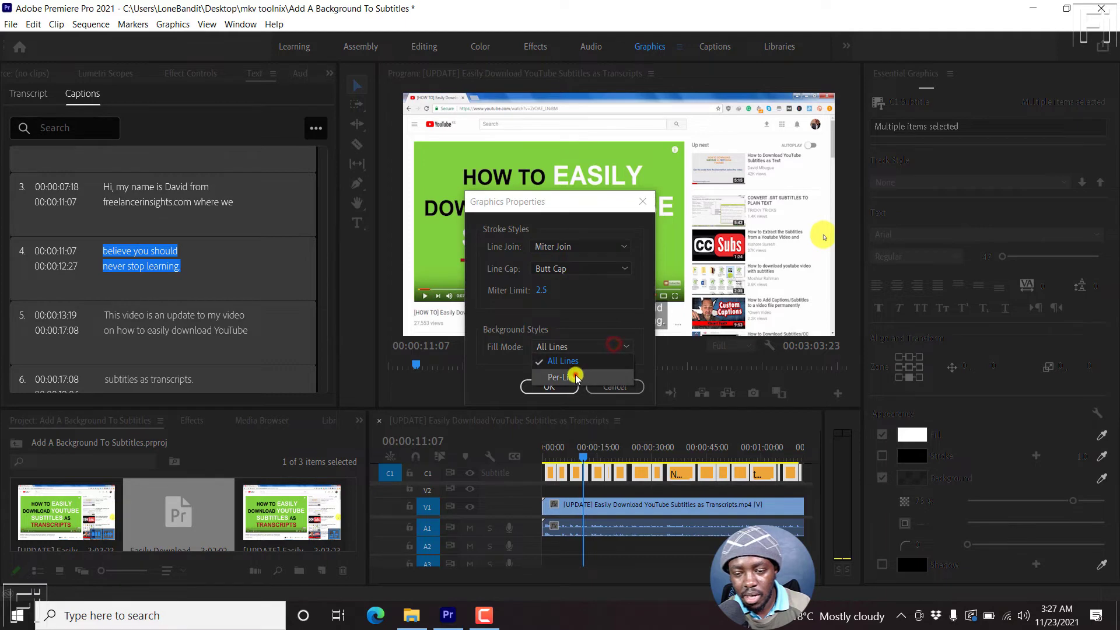
click(572, 374)
click(546, 386)
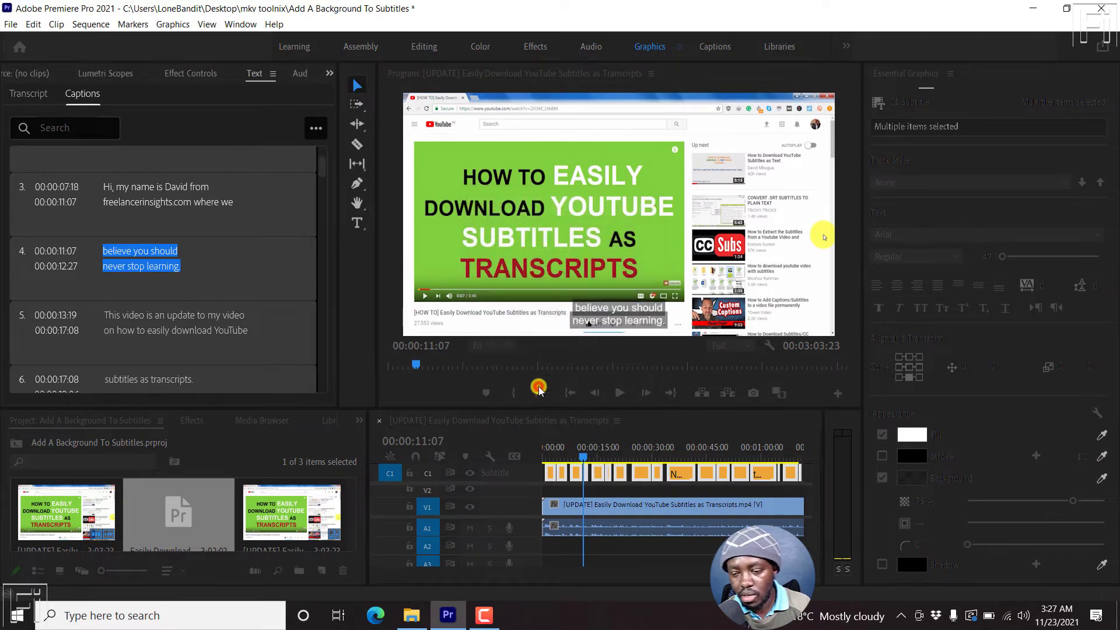
Step: Set caption 4's background size to 2.7
click(921, 525)
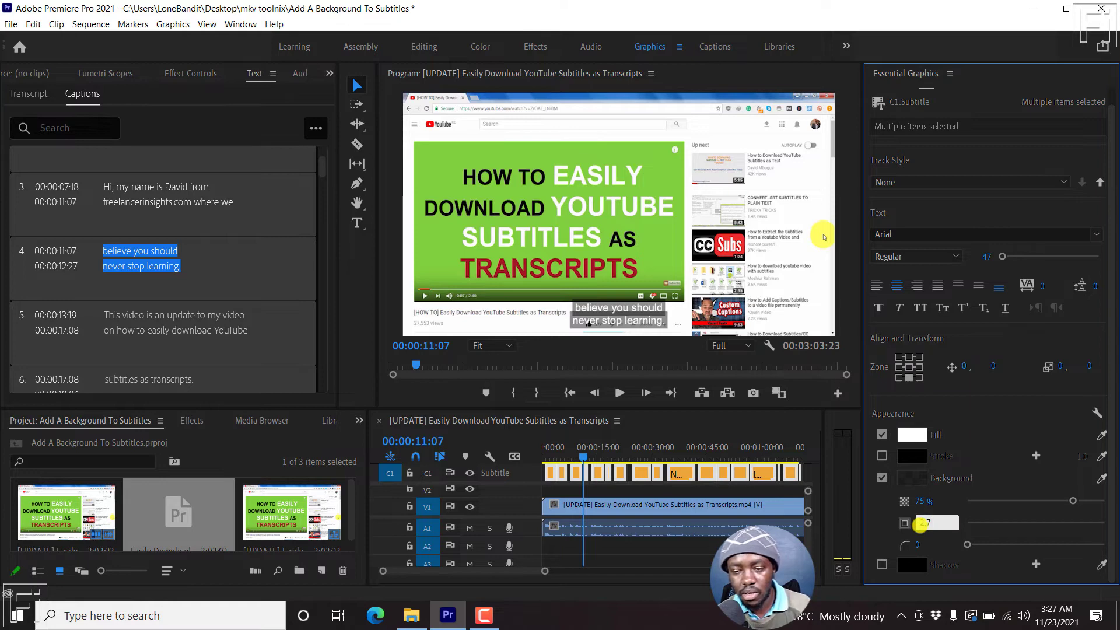
key(Return)
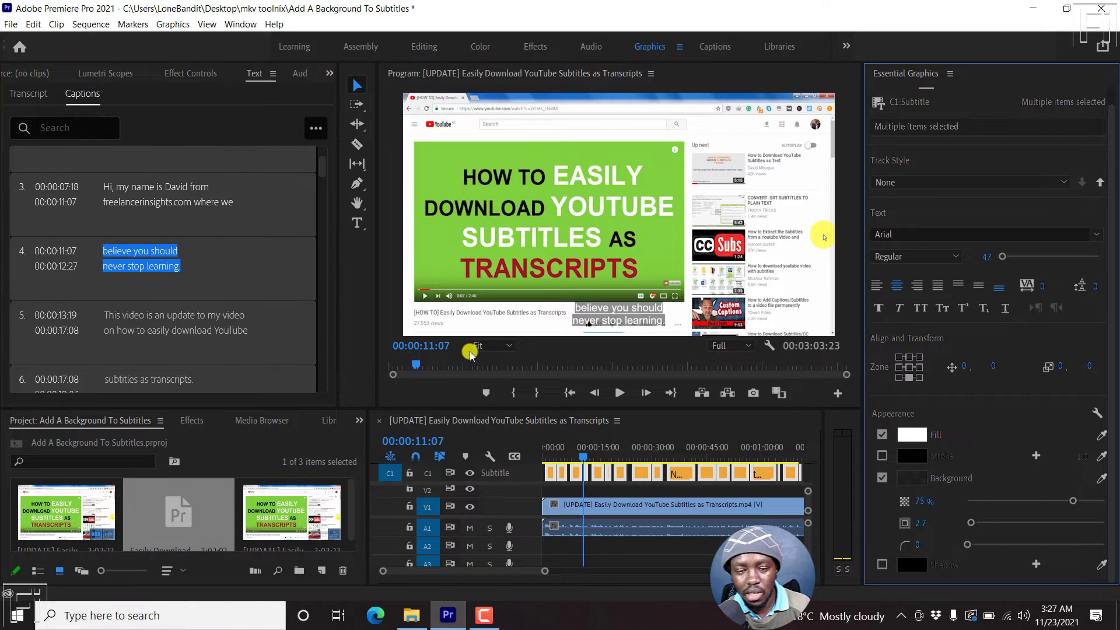
scroll(322, 166, up, 3)
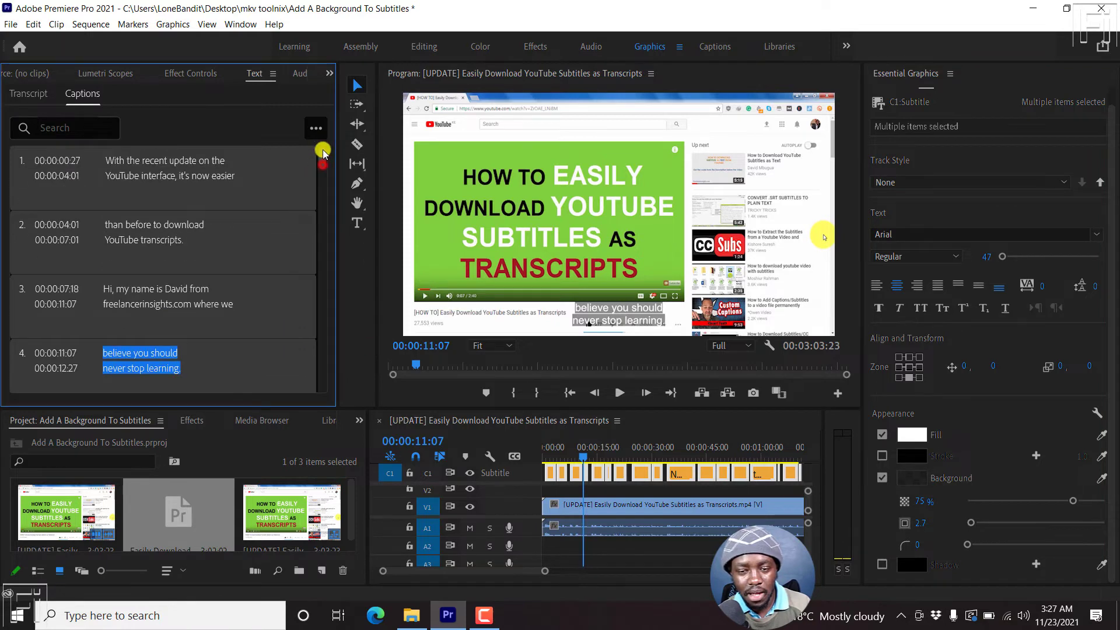
Step: Jump to caption 1 and maximize the Program Monitor preview
click(213, 160)
click(387, 173)
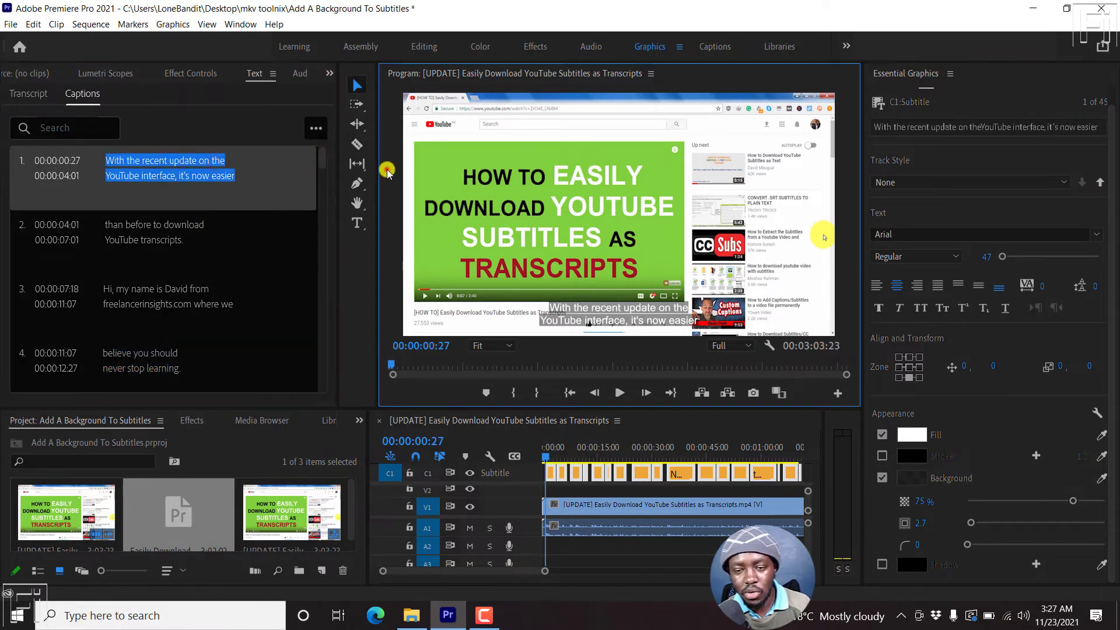
key(Tab)
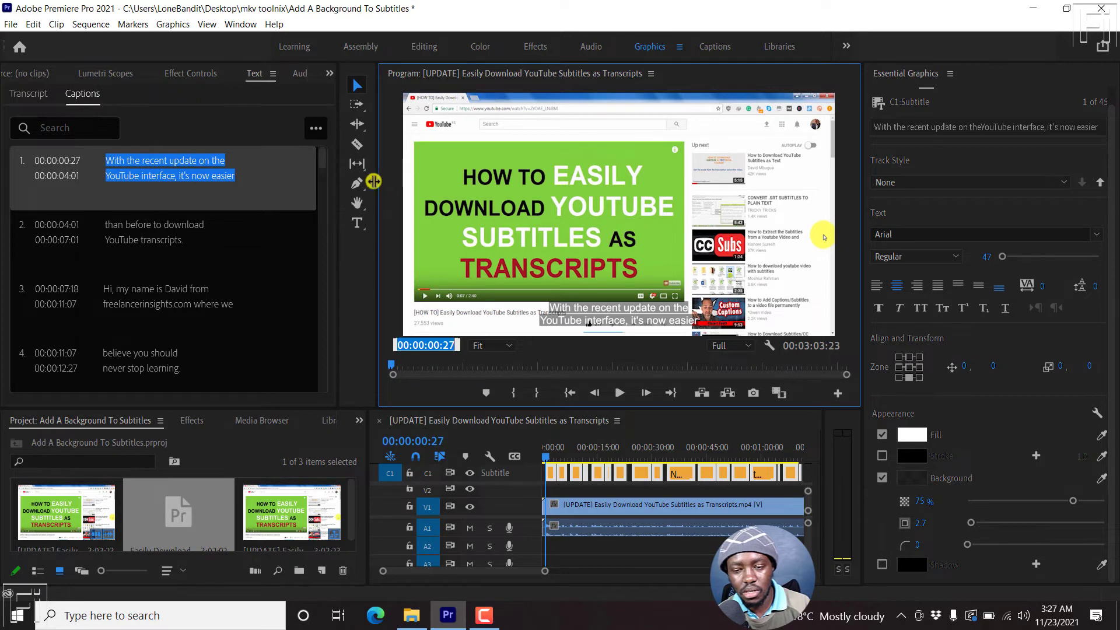
click(400, 166)
key(grave)
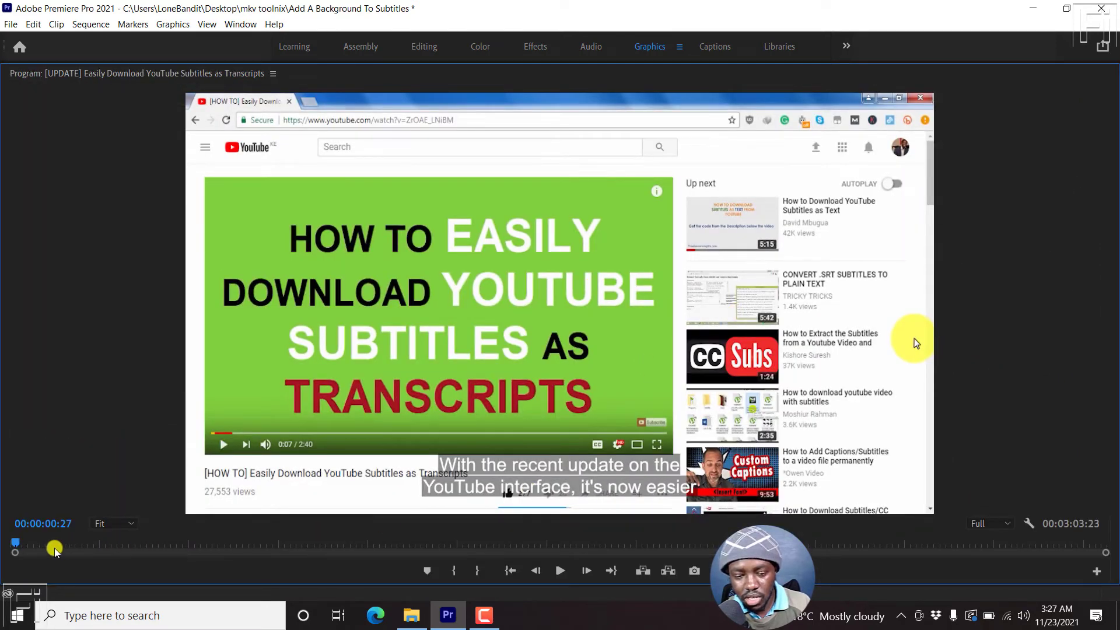
Step: Scrub the playhead past 00:00:32:05 to 00:00:54:09, then restore the panel layout
drag(13, 542, 74, 549)
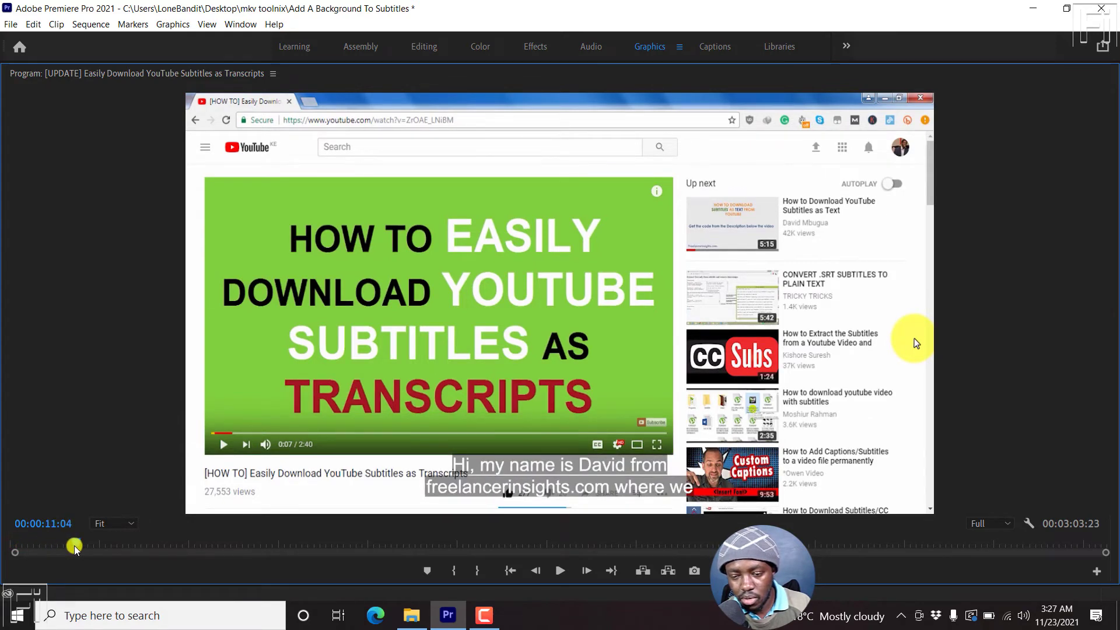
drag(81, 544, 100, 544)
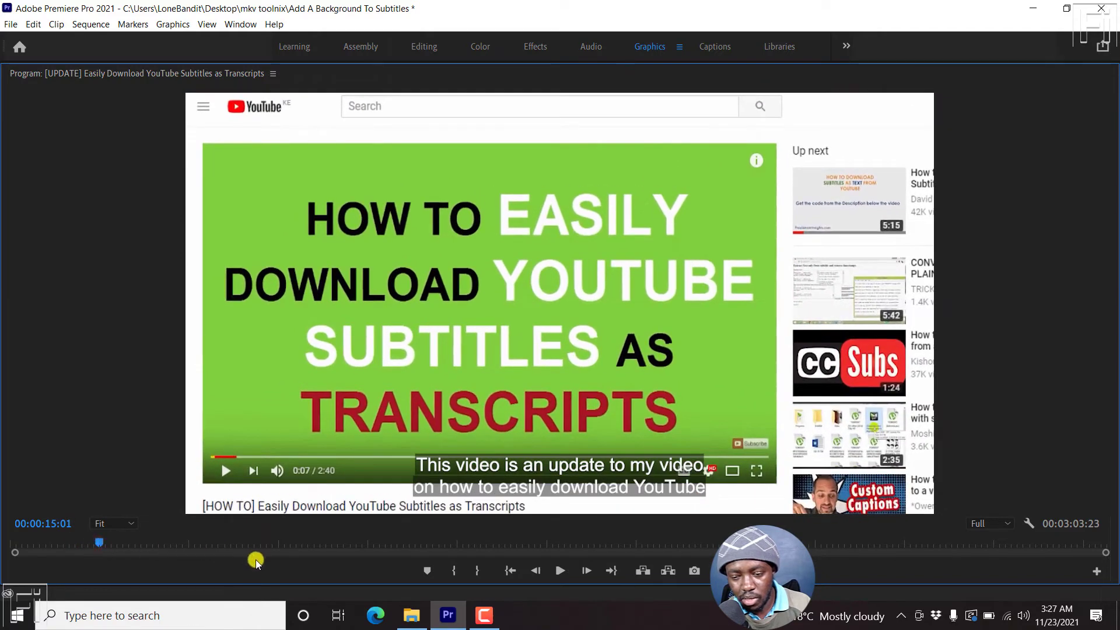
click(201, 541)
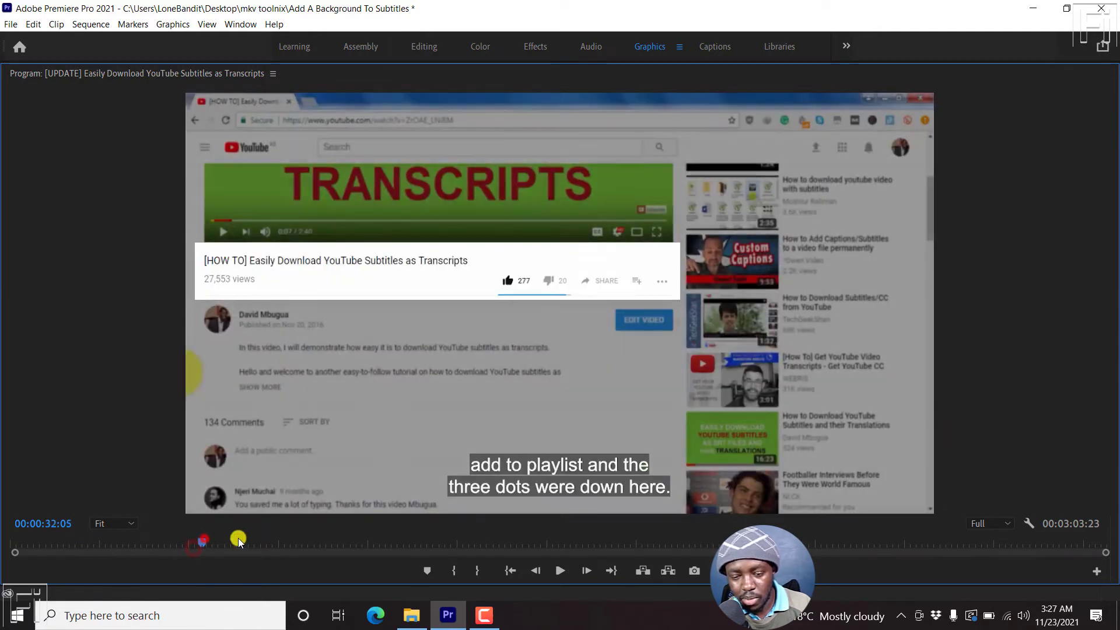
click(325, 542)
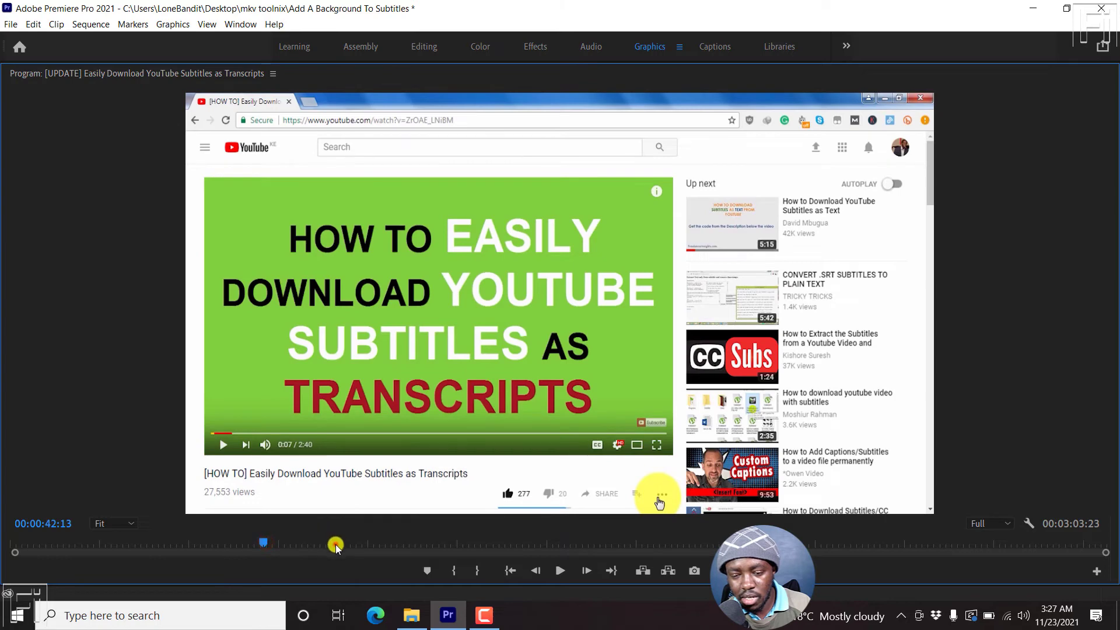
drag(330, 543, 336, 543)
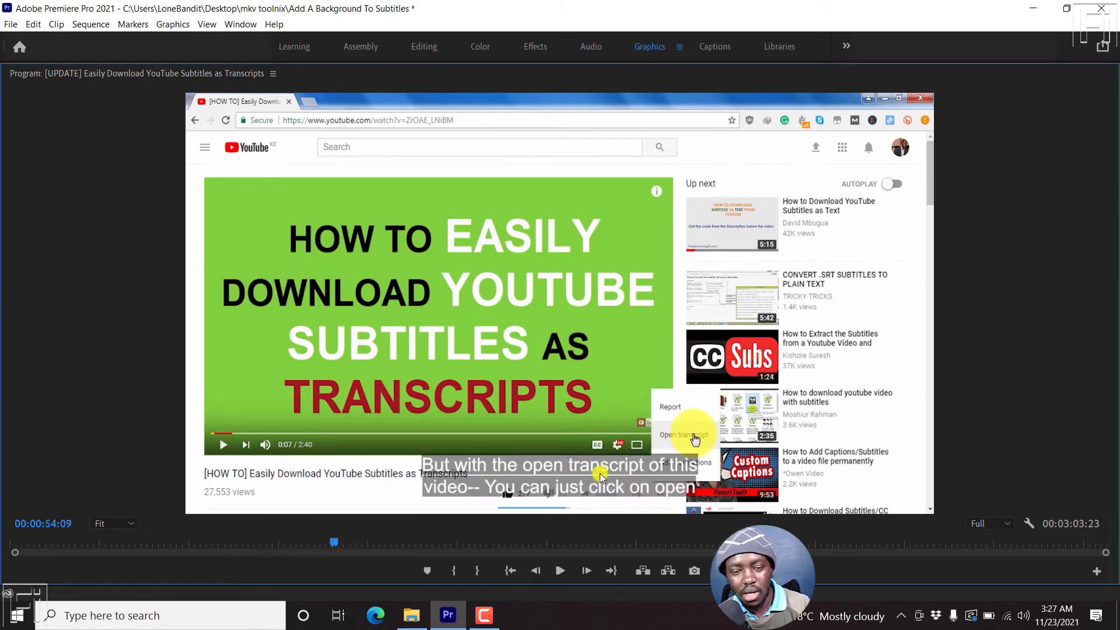
key(grave)
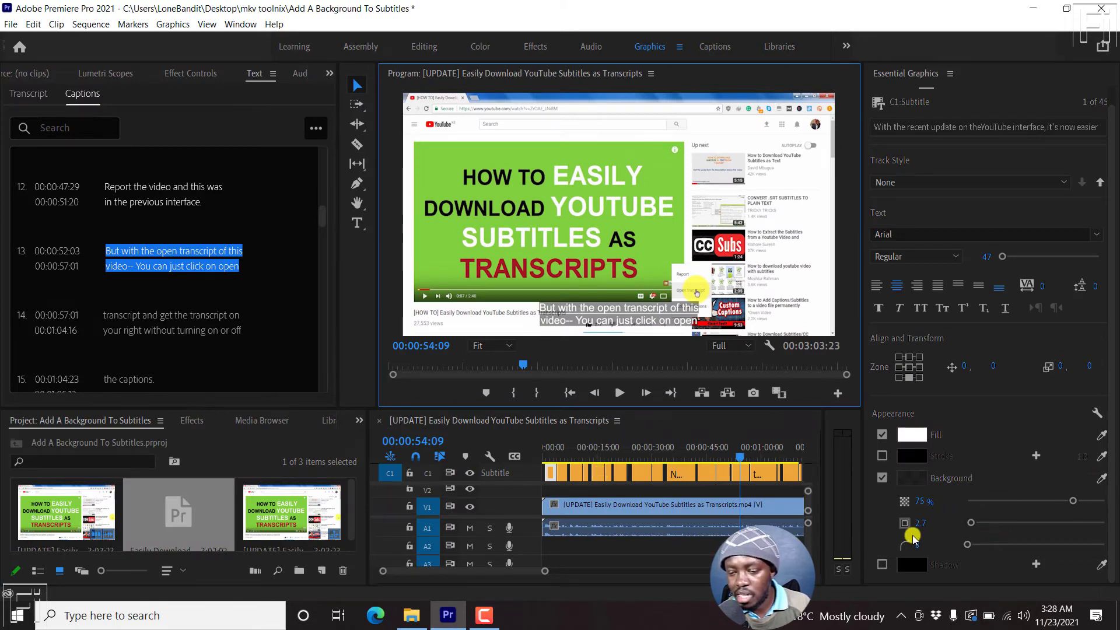
Step: Select all captions and set their background size to 2.0
click(922, 524)
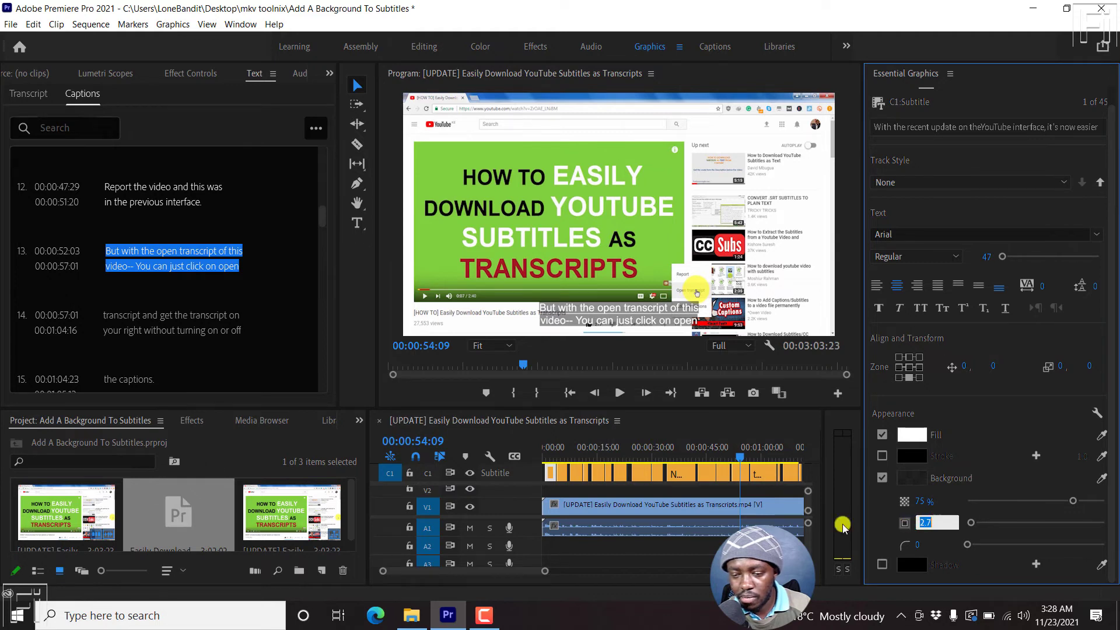
click(198, 185)
key(ctrl+a)
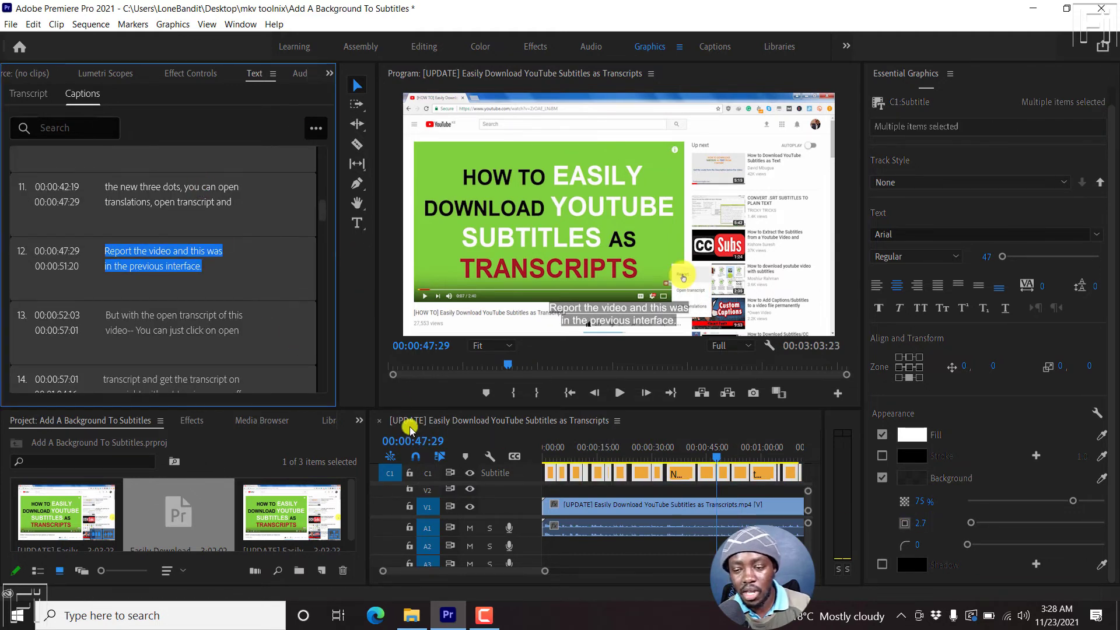
click(920, 524)
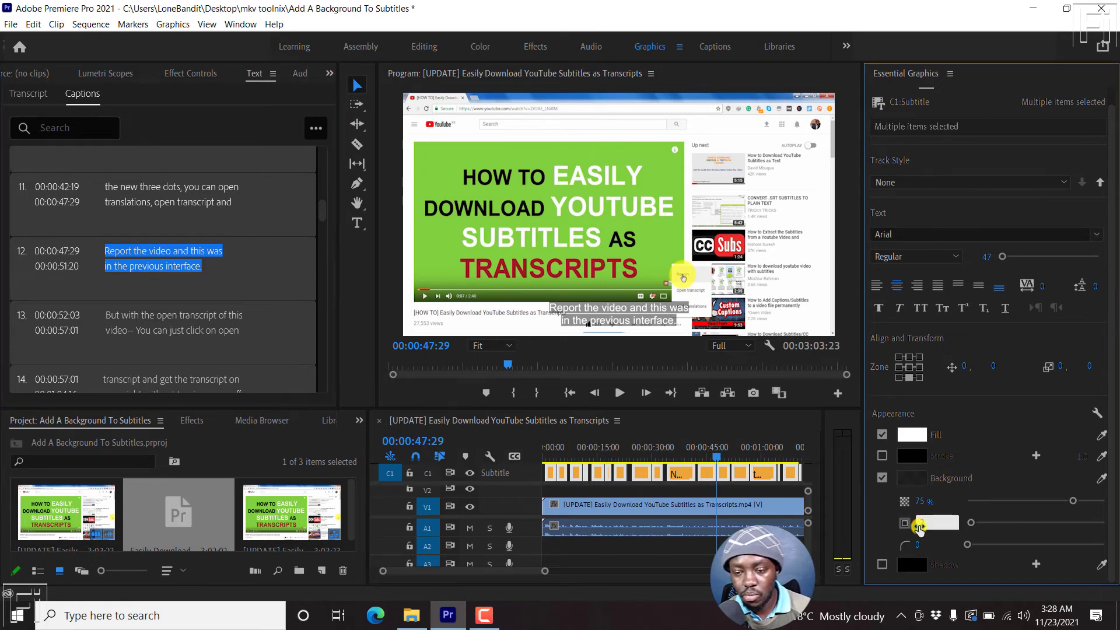
text(2)
key(Return)
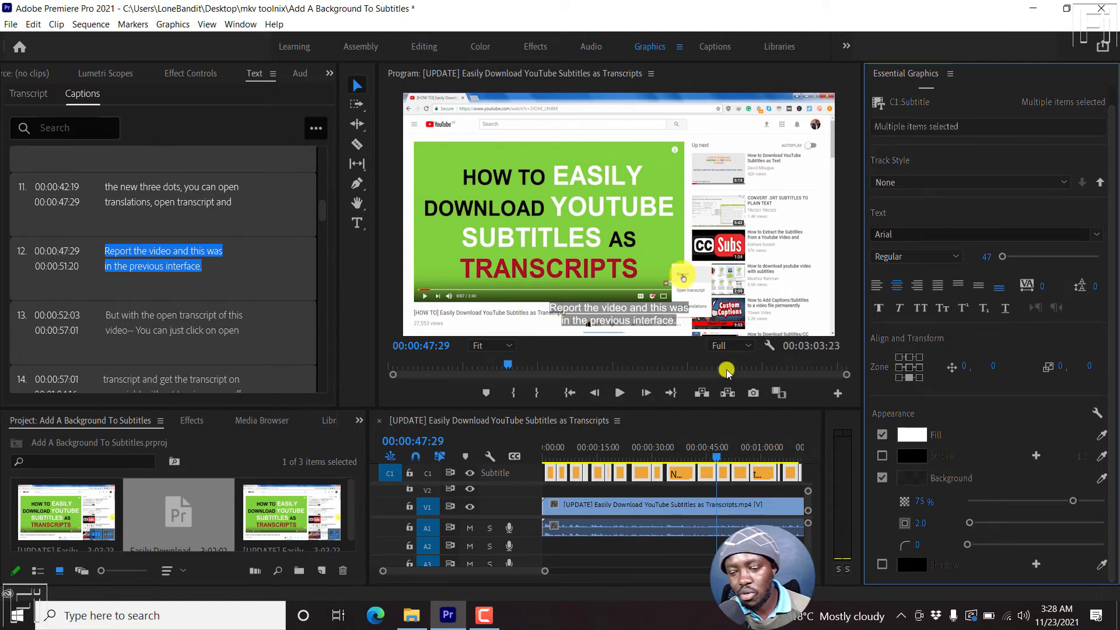
Step: Try a background size of 0, then restore it to 2.7
drag(969, 524, 938, 528)
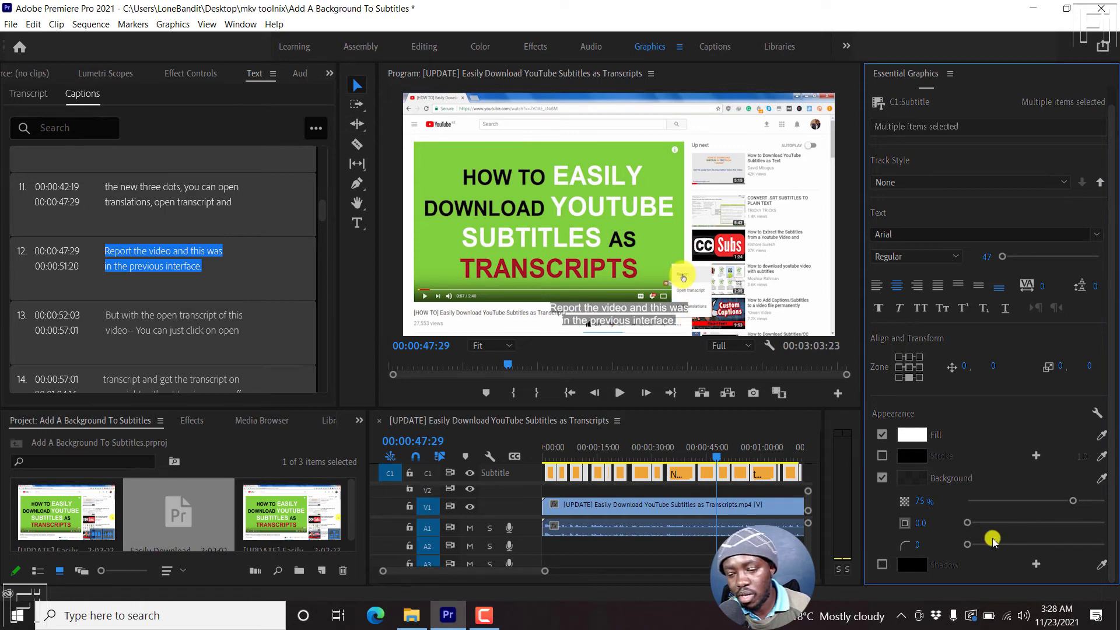
click(924, 523)
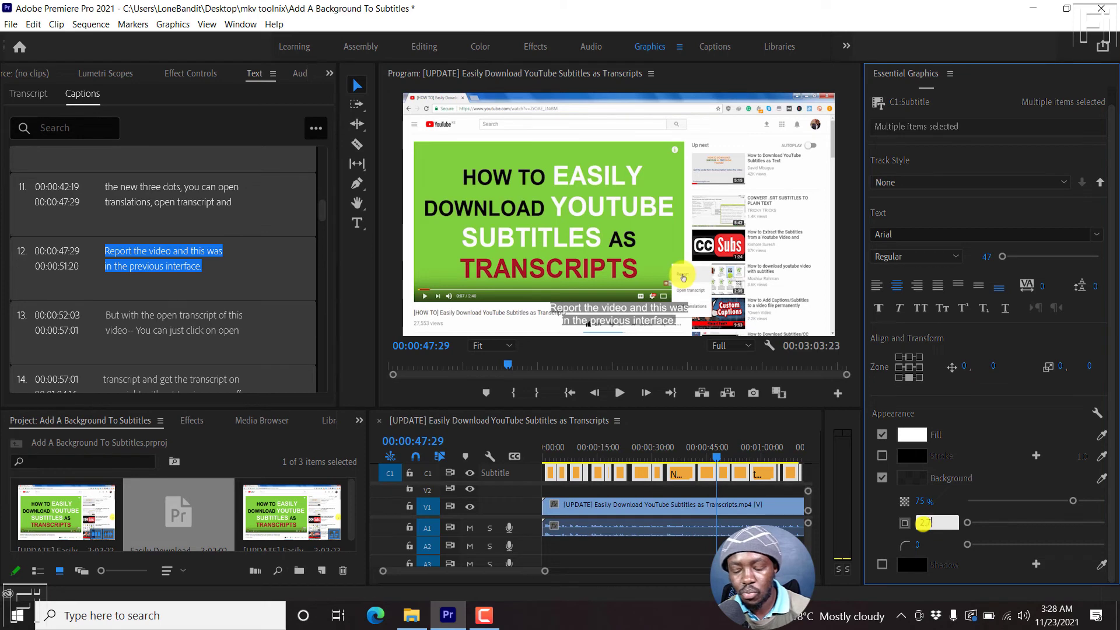
key(Return)
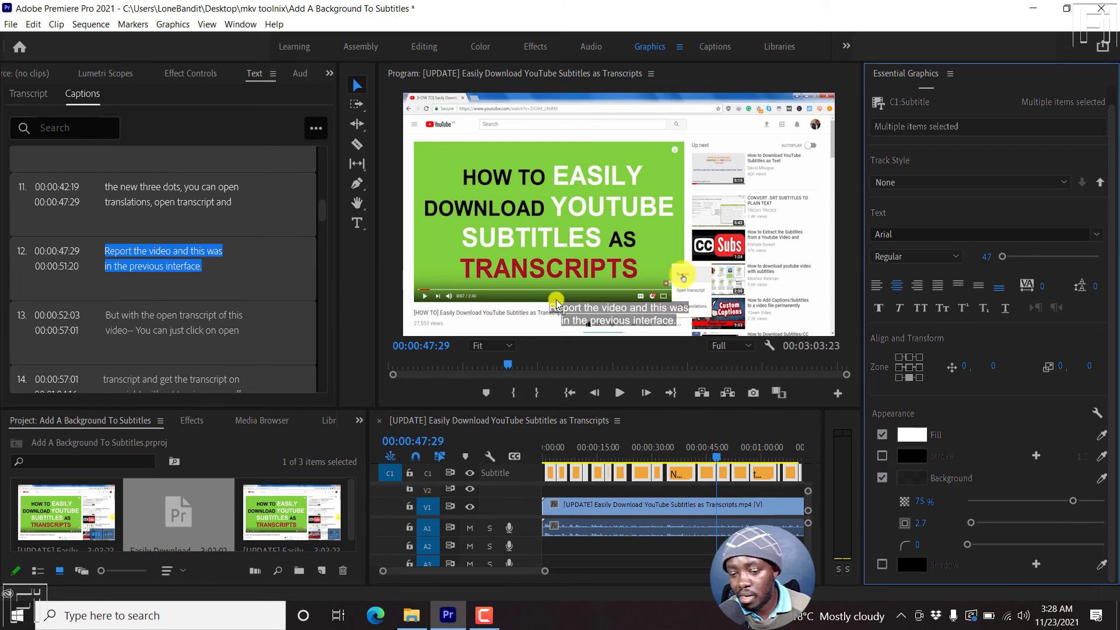
click(238, 261)
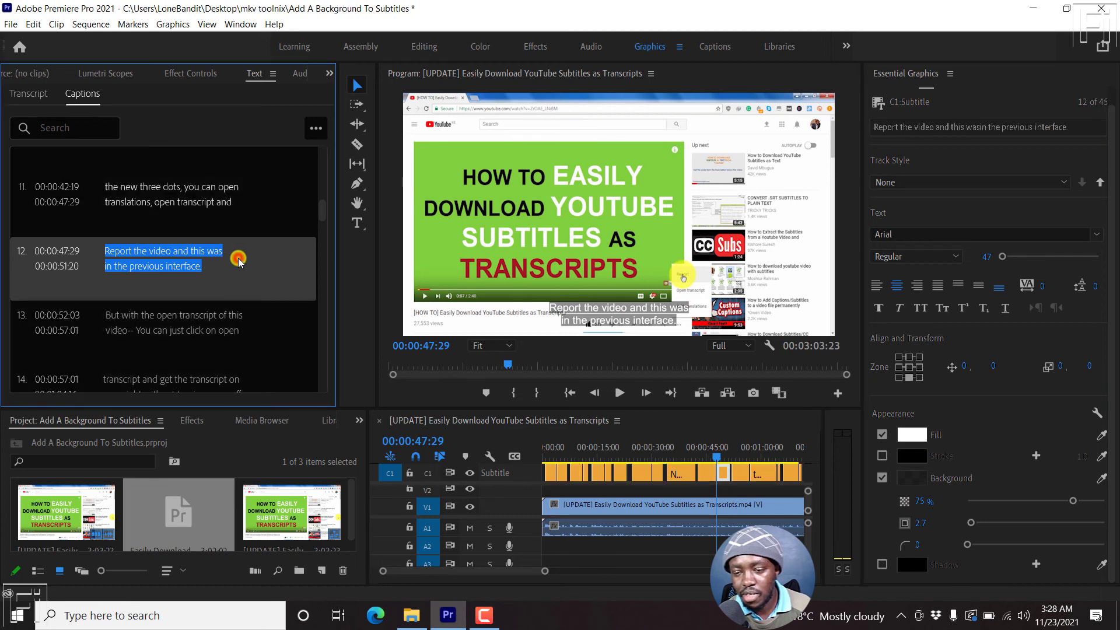